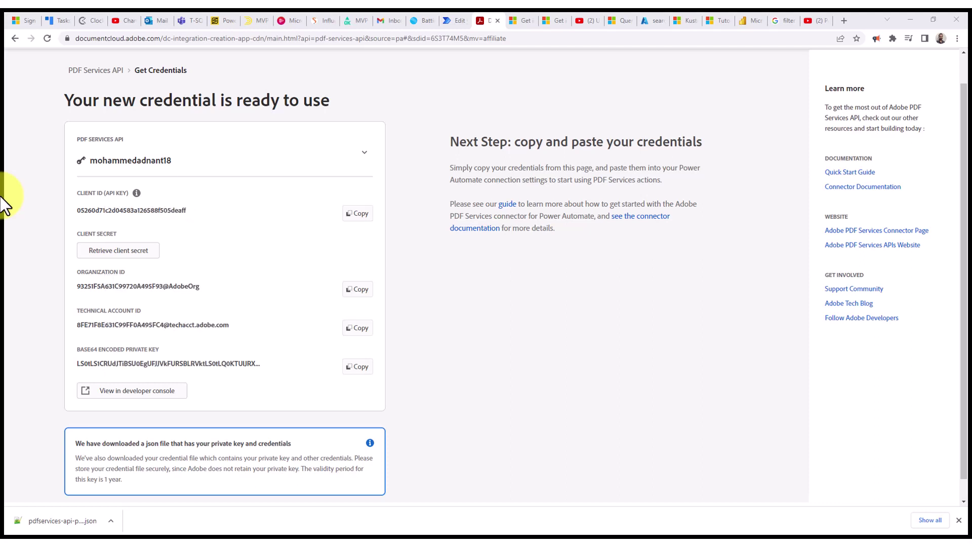
- Switch from the Adobe credentials page, JSON file downloaded, to another open window
key("alt+Tab")
key("alt+Tab")
key("alt+Tab")
key("alt+Tab")
key("alt+Tab")
key("alt+Tab")
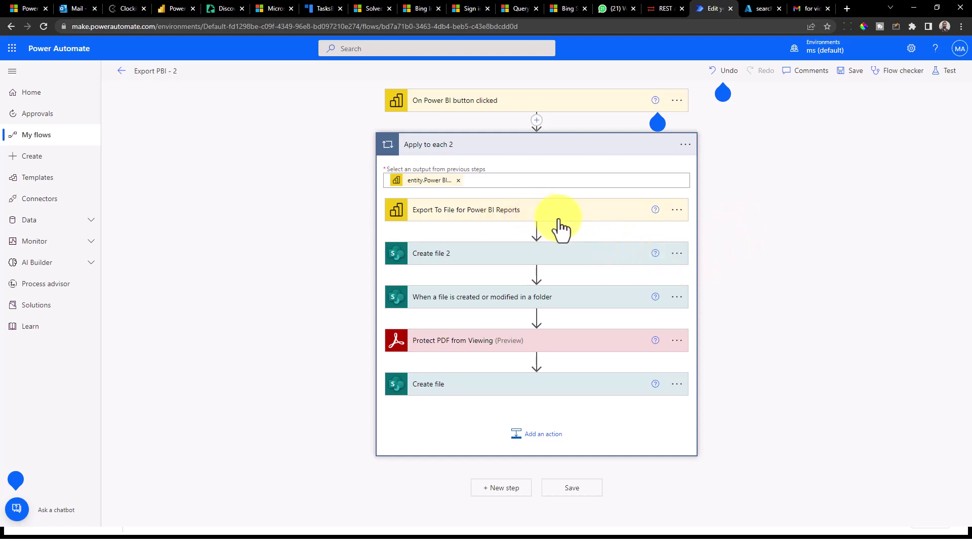
- Expand and collapse the Create file 2 step twice to review its saved-file settings
left_click(567, 267)
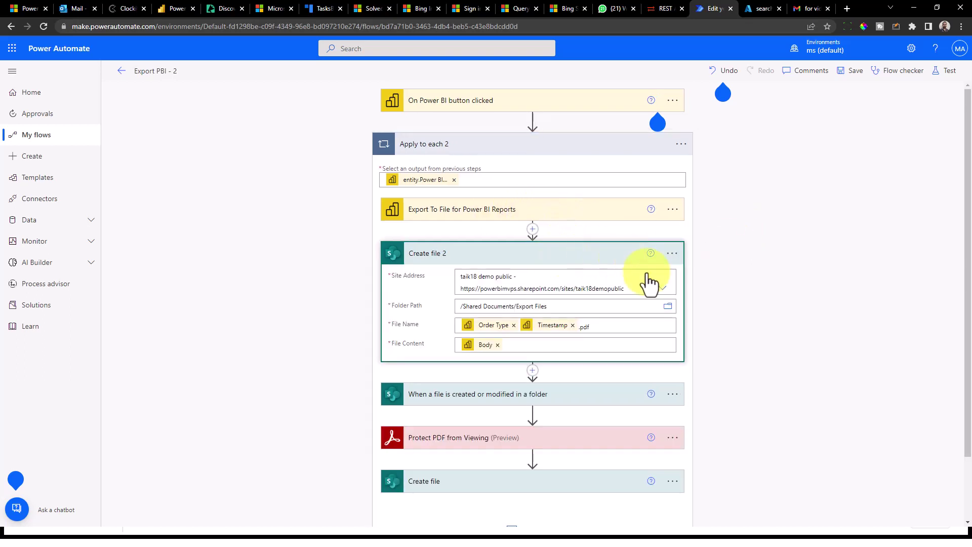
left_click(573, 260)
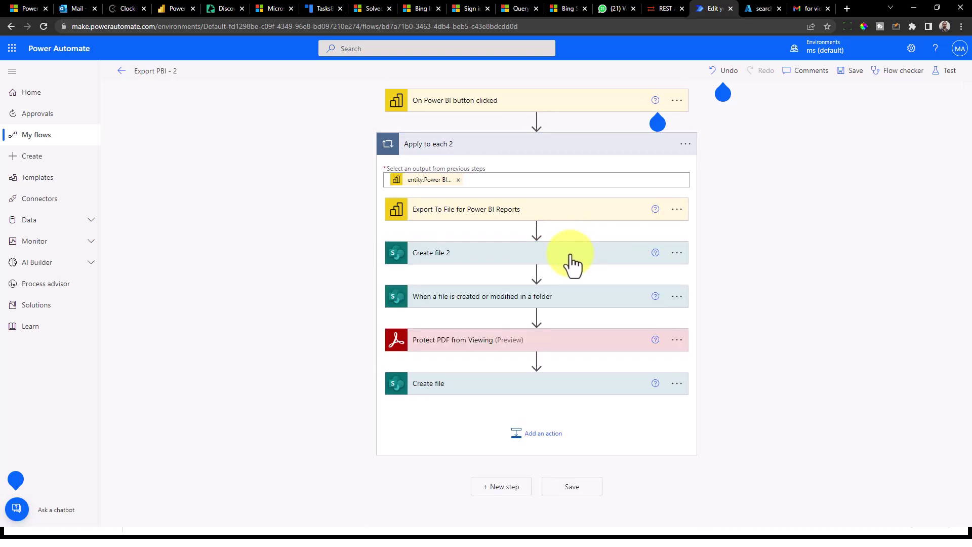
left_click(571, 256)
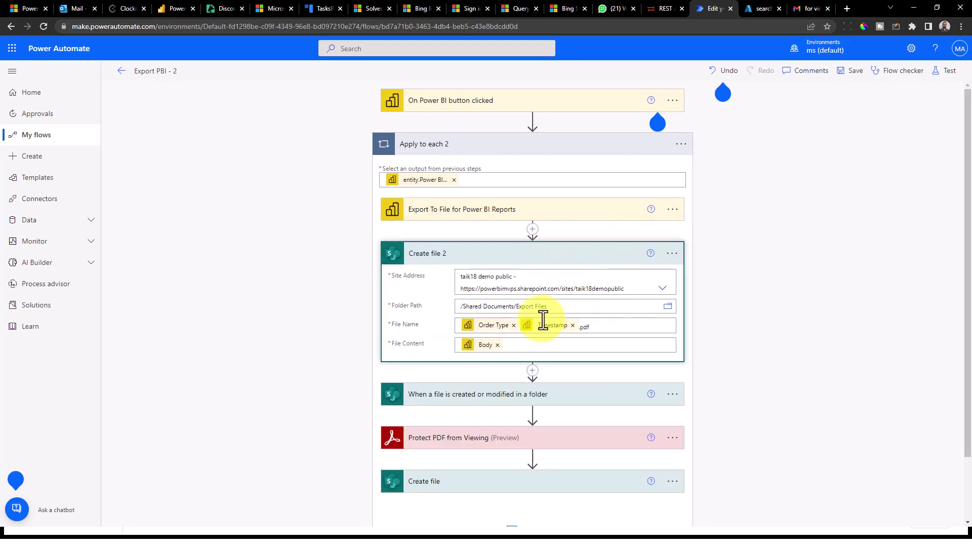
left_click(563, 258)
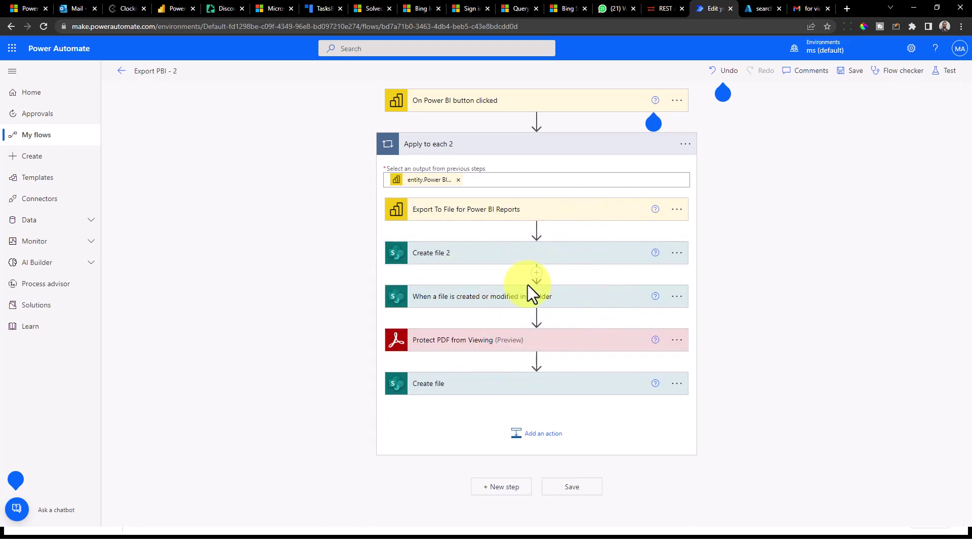
- Expand the folder trigger's settings and insert a new action after Create file 2
left_click(458, 302)
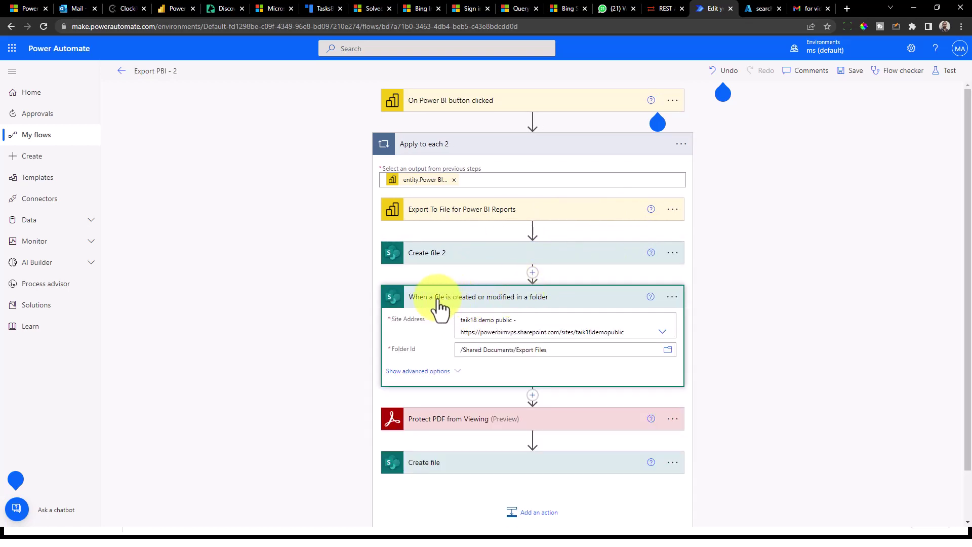
left_click(532, 272)
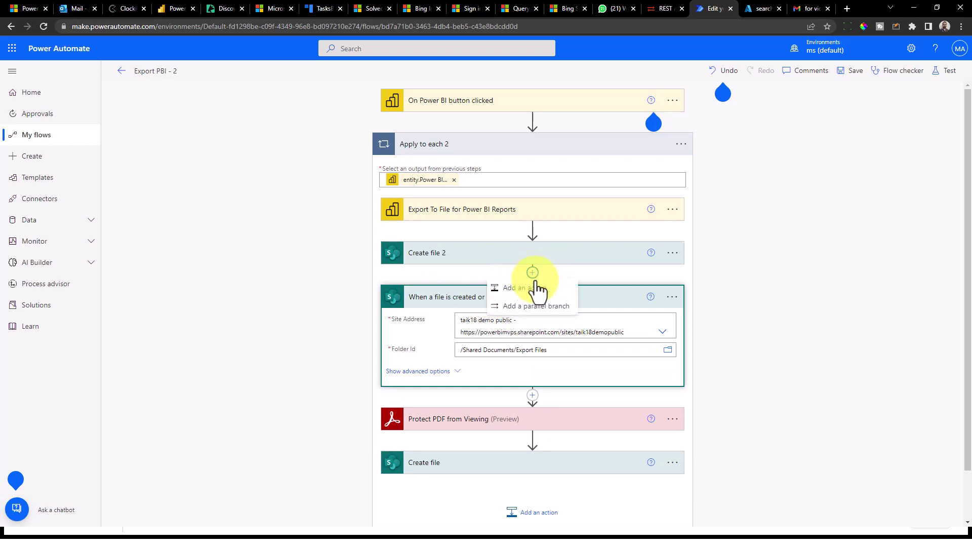
left_click(557, 297)
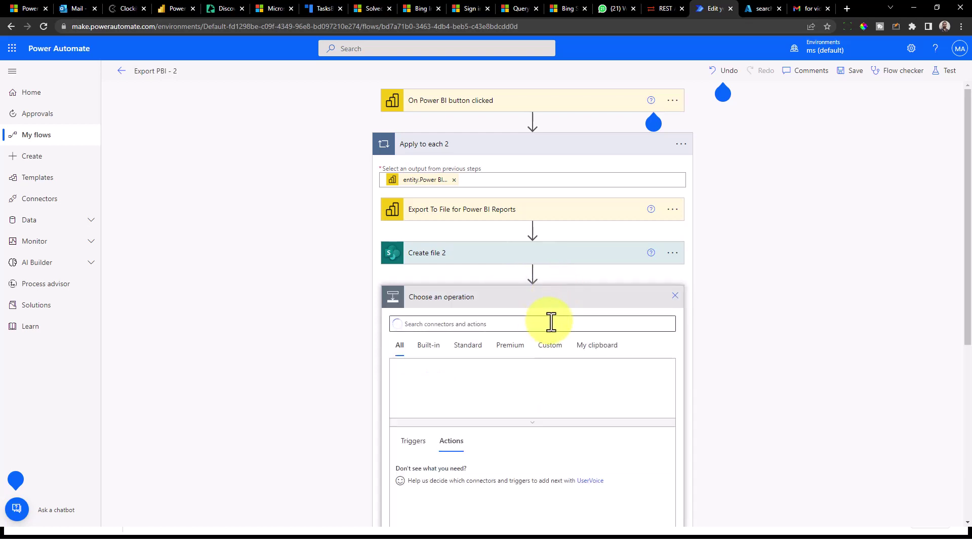
type("sharepoi")
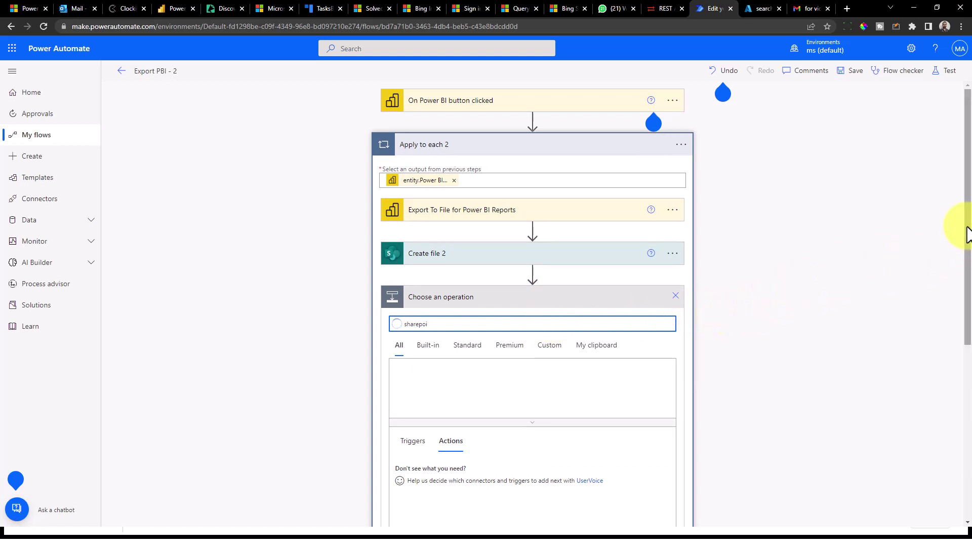
scroll(969, 276, "down", 1)
scroll(970, 276, "down", 1)
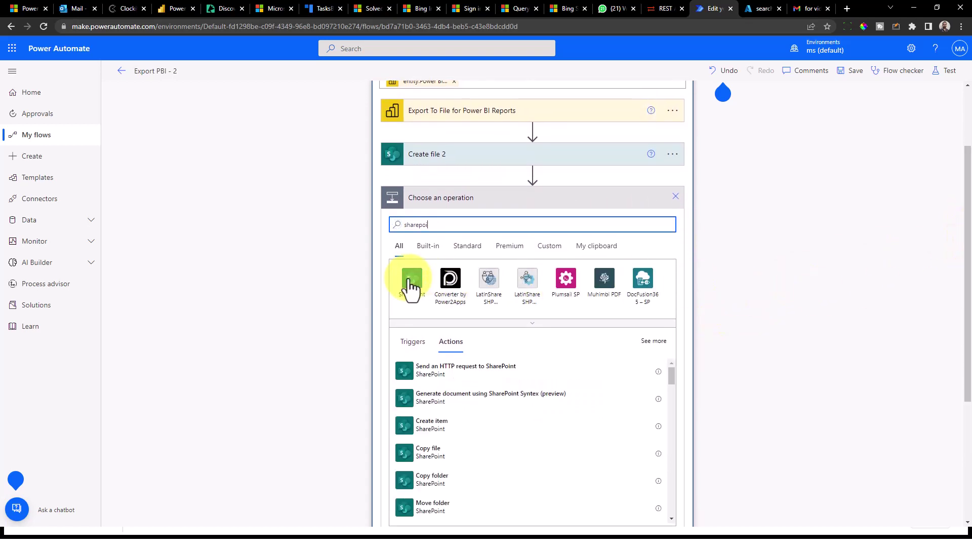
left_click(411, 279)
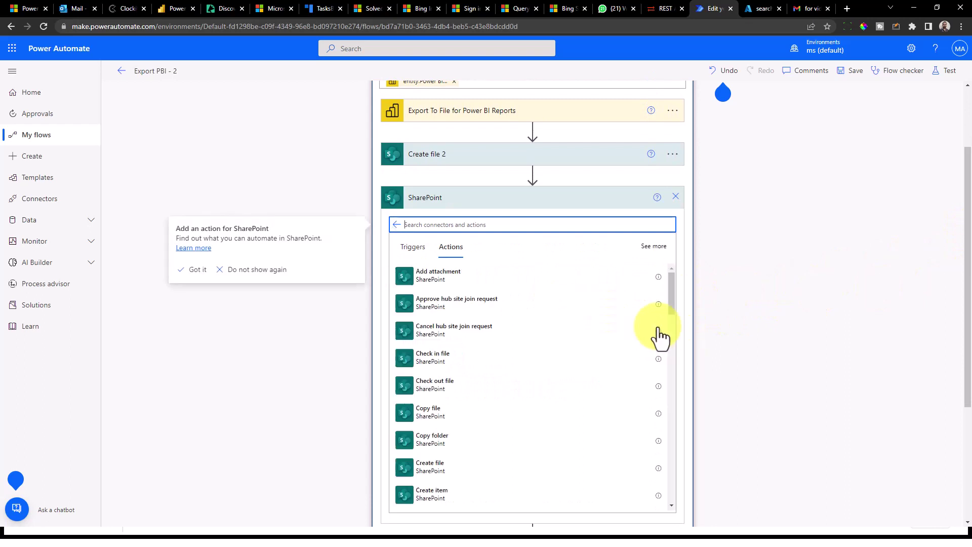
left_click_drag(674, 285, 681, 332)
left_click(420, 248)
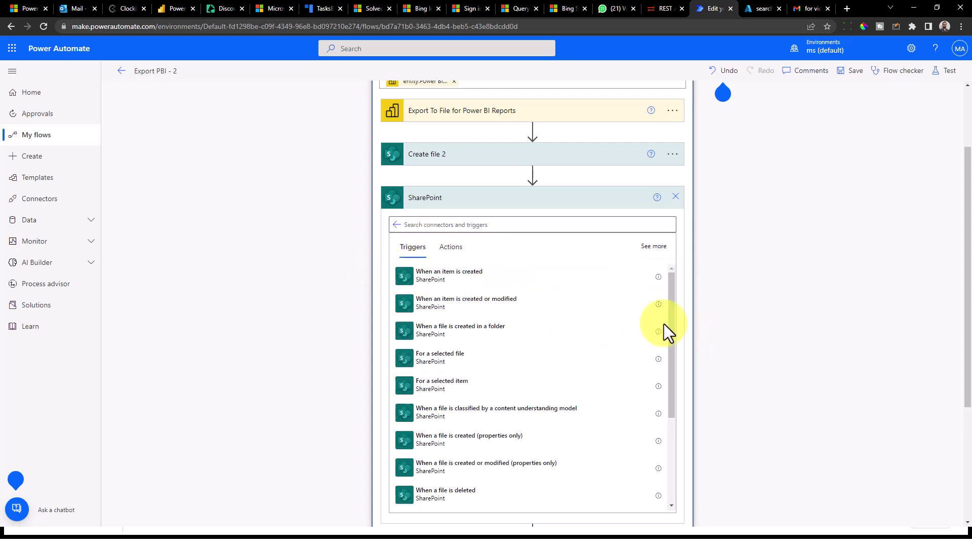
left_click_drag(673, 305, 673, 410)
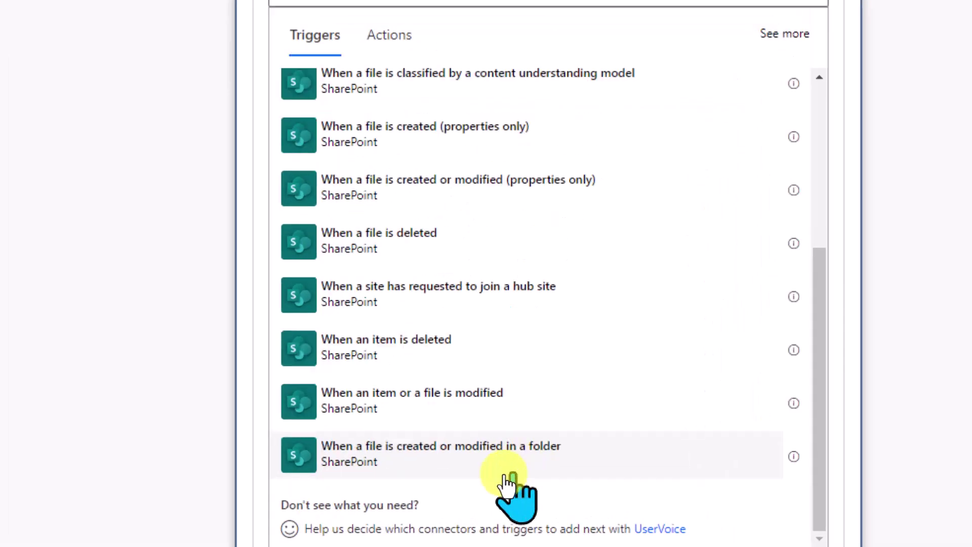
left_click(475, 468)
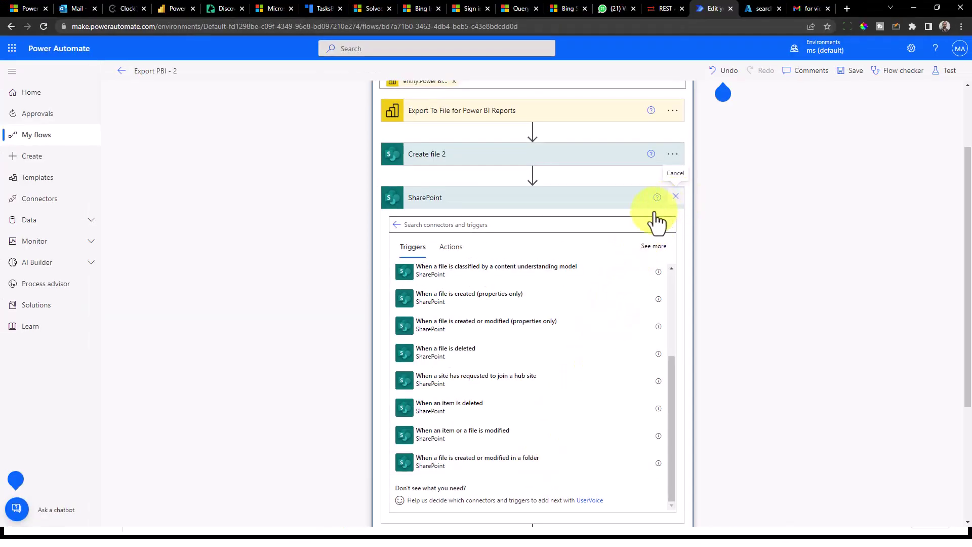
left_click(675, 197)
left_click(569, 302)
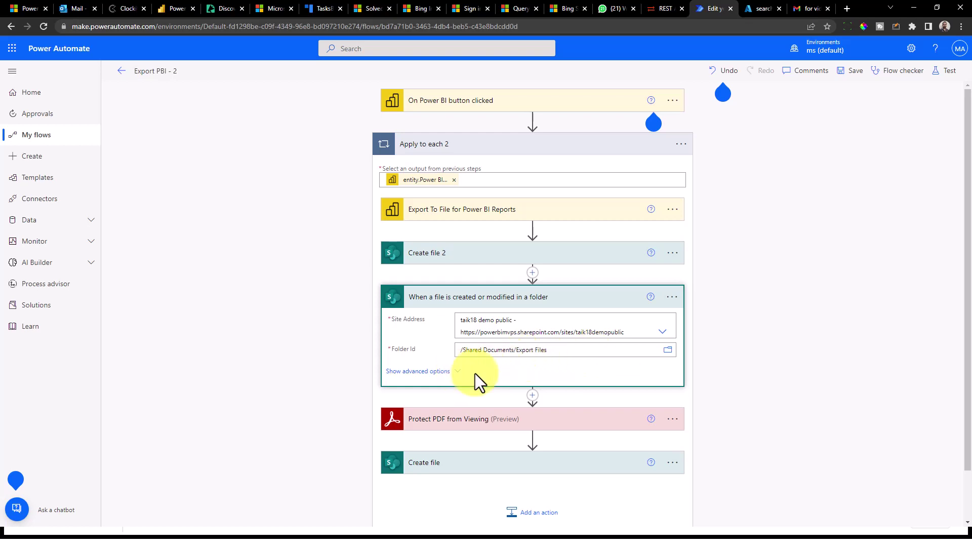
- Check the folder trigger's advanced options, collapse it, and open the insert menu above Protect PDF from Viewing
left_click(446, 371)
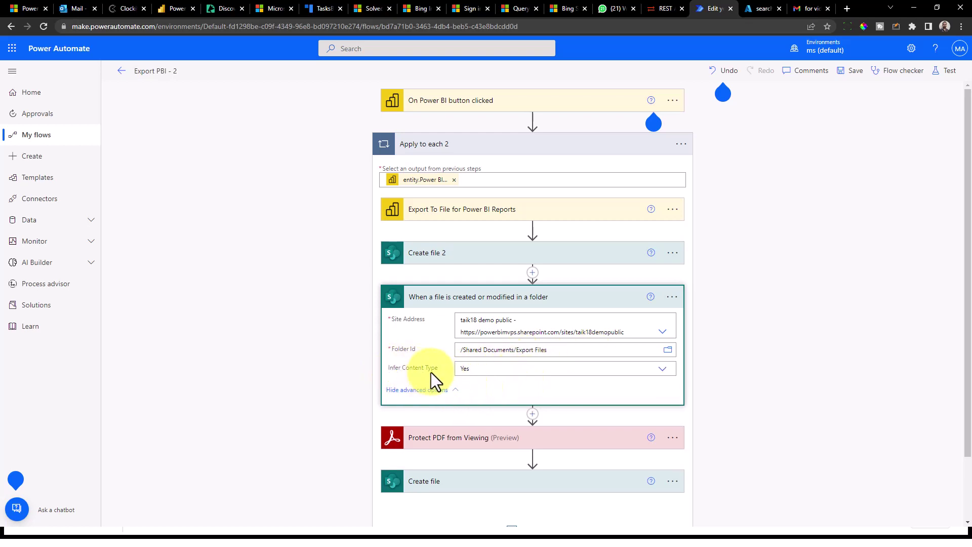
left_click(562, 299)
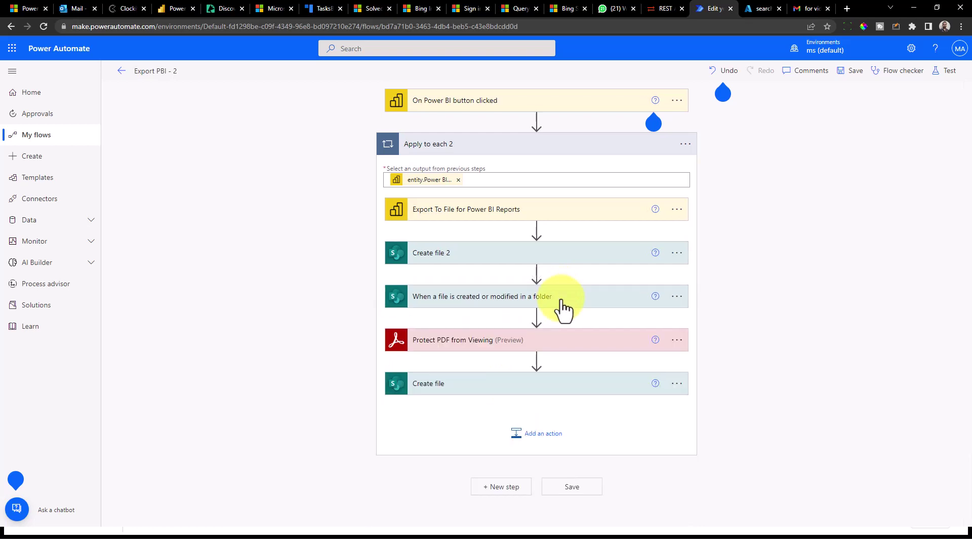
left_click(536, 316)
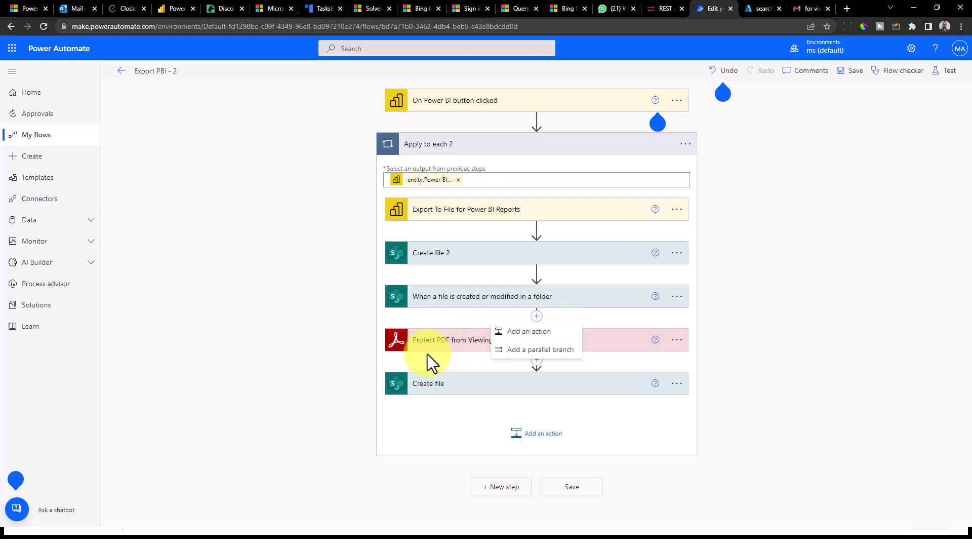
left_click(538, 317)
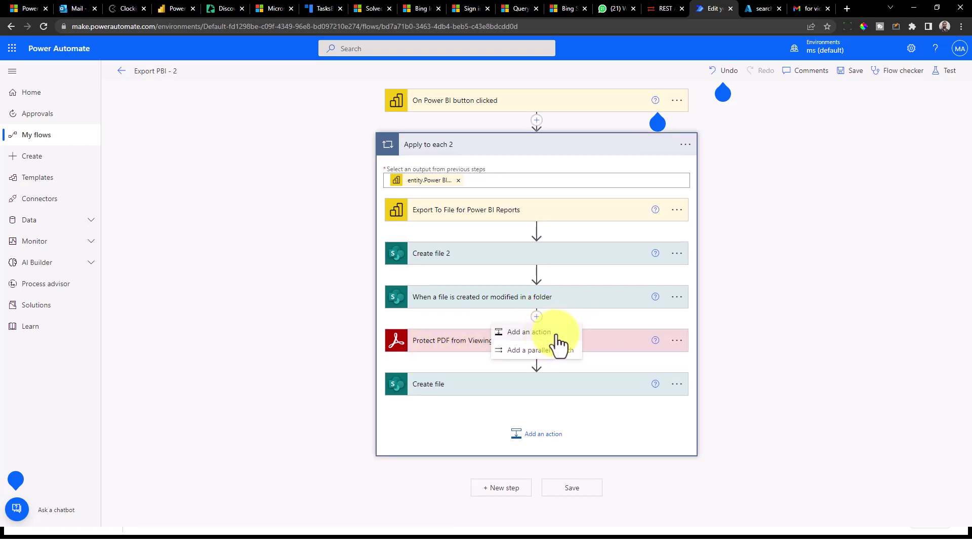
- Search 'adobe' for a new action and browse the Adobe PDF Services connector's actions
left_click(557, 333)
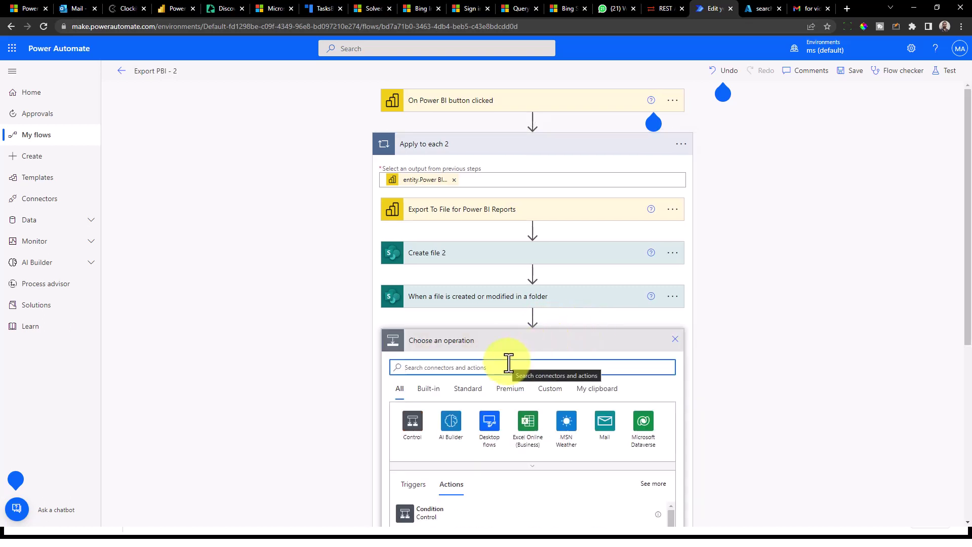
type("adobe")
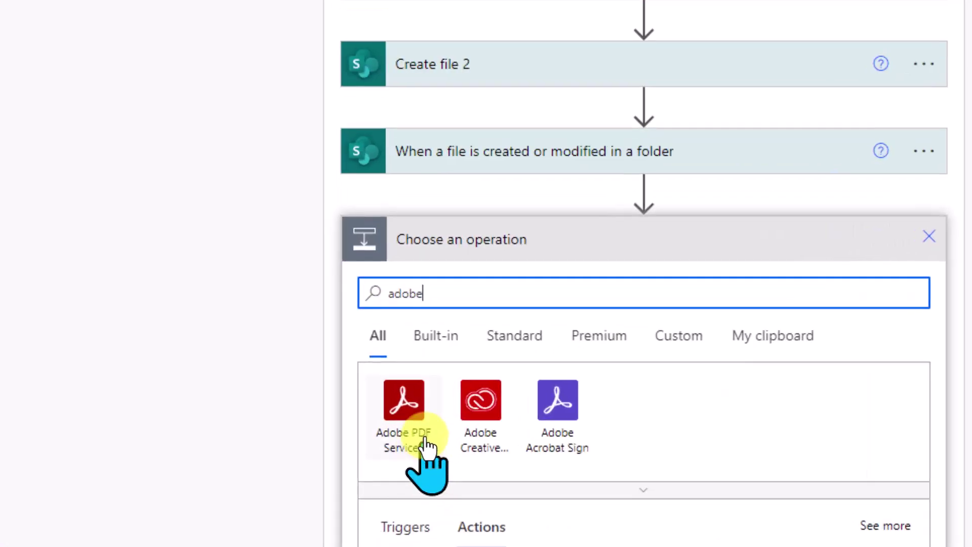
left_click(423, 431)
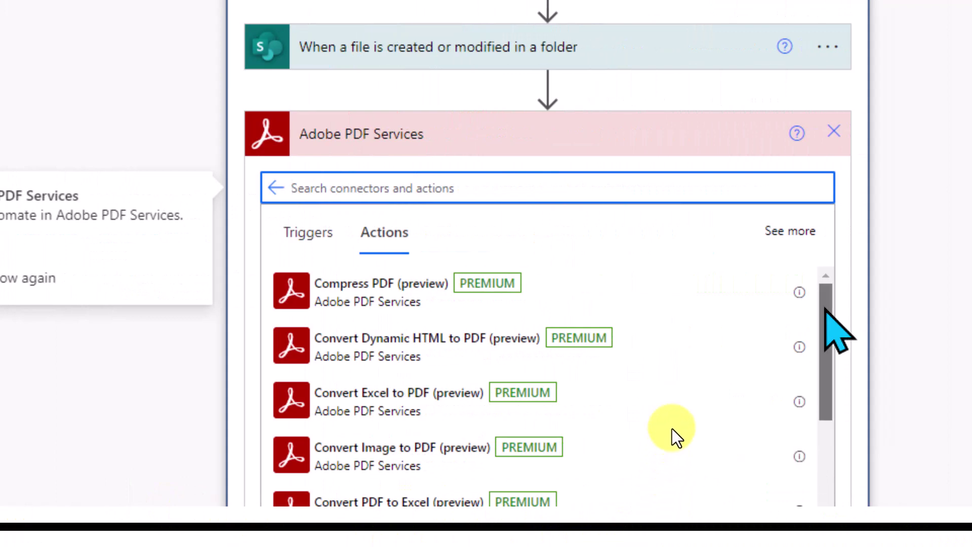
scroll(672, 427, "down", 2)
left_click(597, 349)
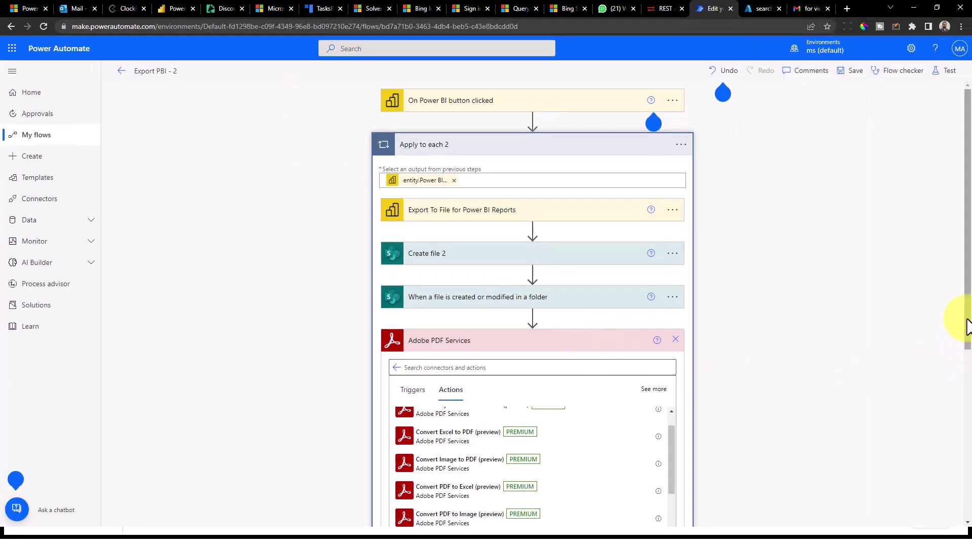
- Close the action picker and expand Protect PDF from Viewing to show its file name, password and content
left_click_drag(966, 325, 957, 460)
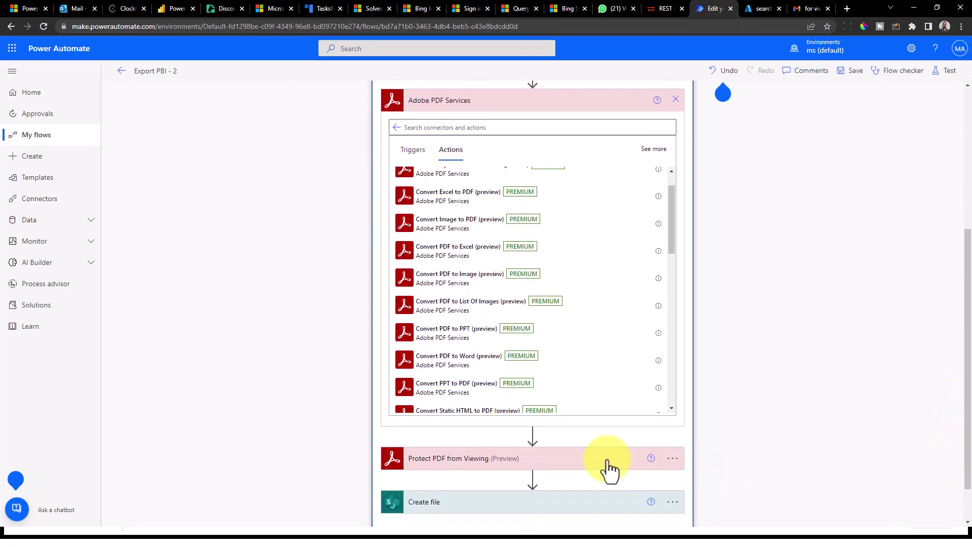
left_click_drag(669, 219, 669, 347)
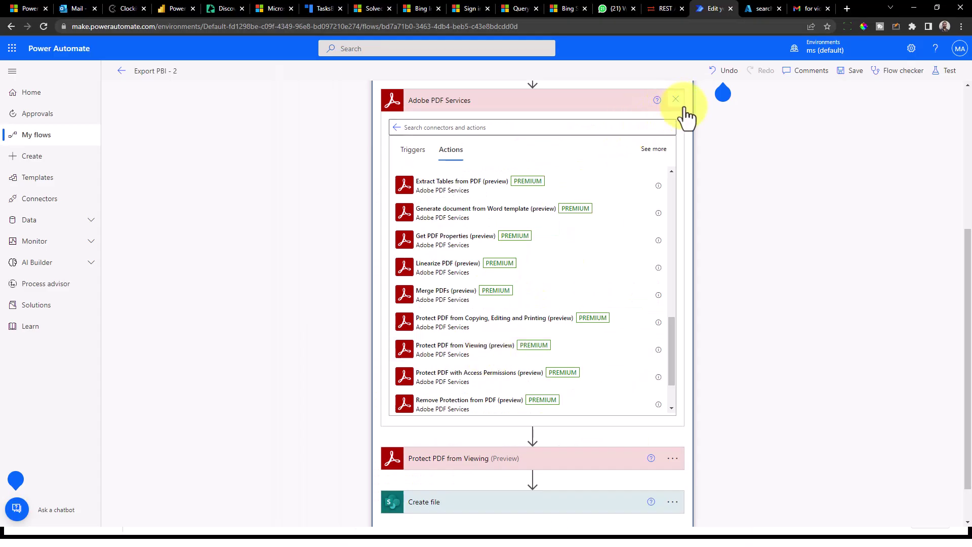
left_click(675, 99)
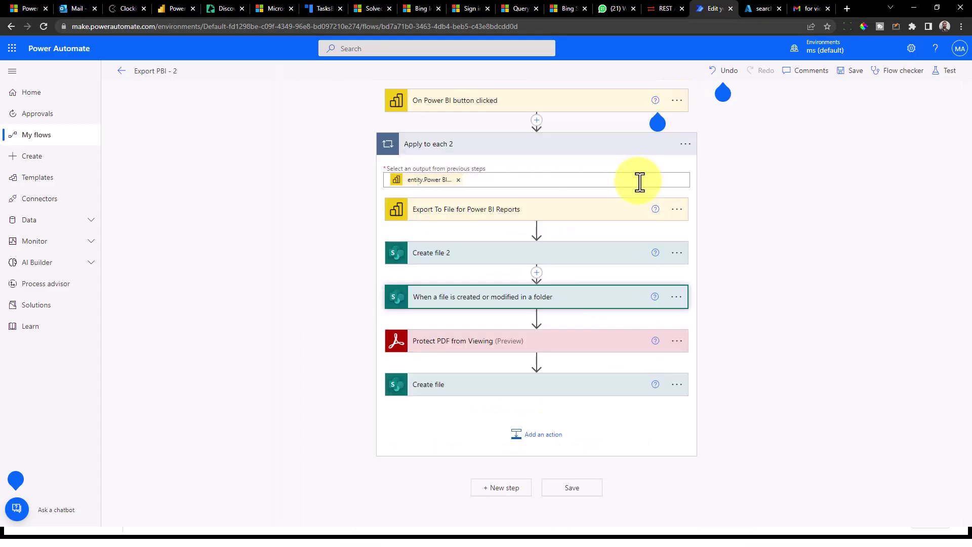
left_click(479, 338)
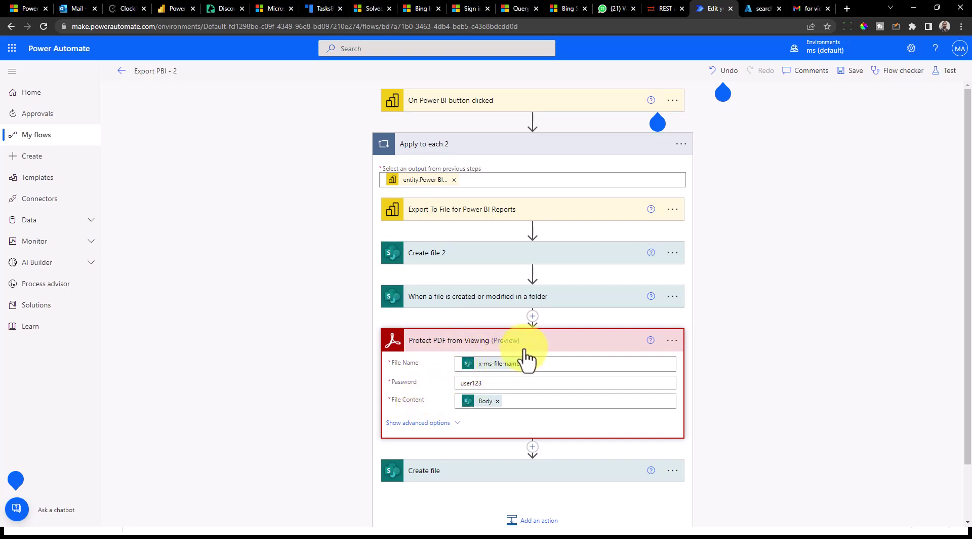
- From the protect step's menu, start a new Adobe PDF Services connection and view its credential fields
left_click(672, 341)
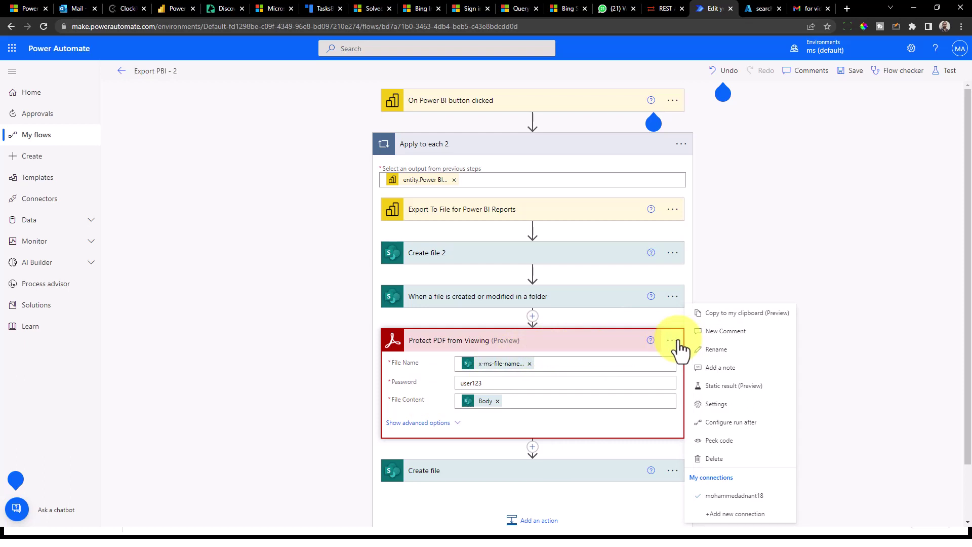
left_click(770, 521)
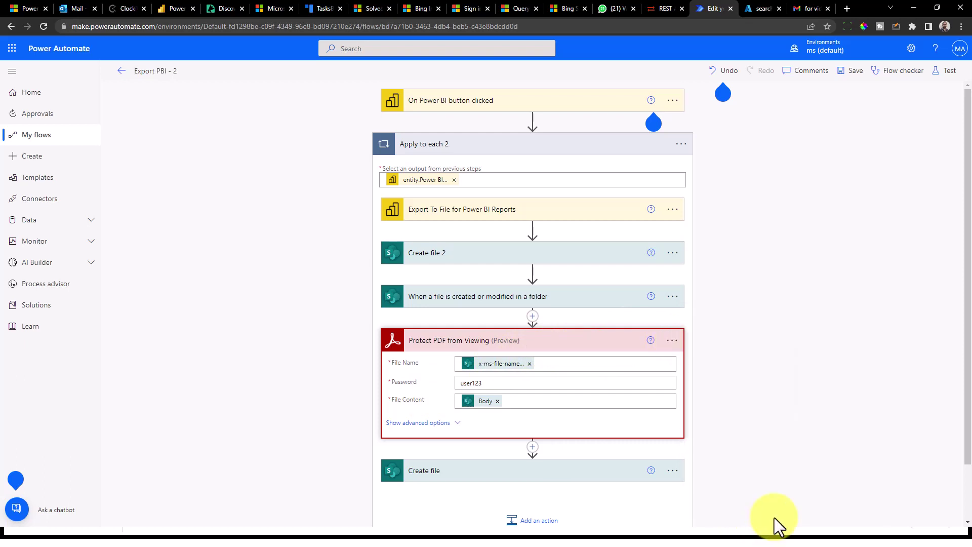
left_click_drag(970, 283, 970, 400)
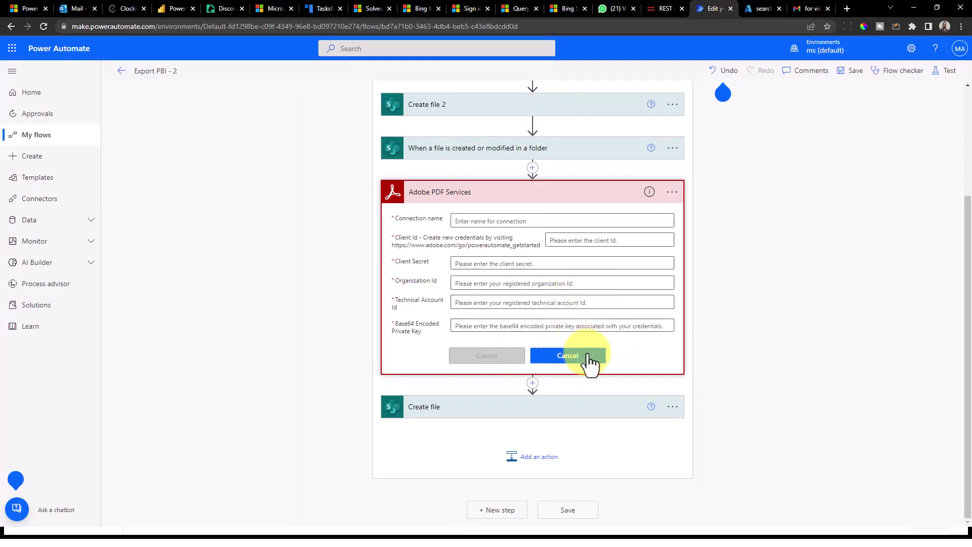
- Cancel the new Adobe PDF Services connection form, leaving every credential field empty
left_click(586, 356)
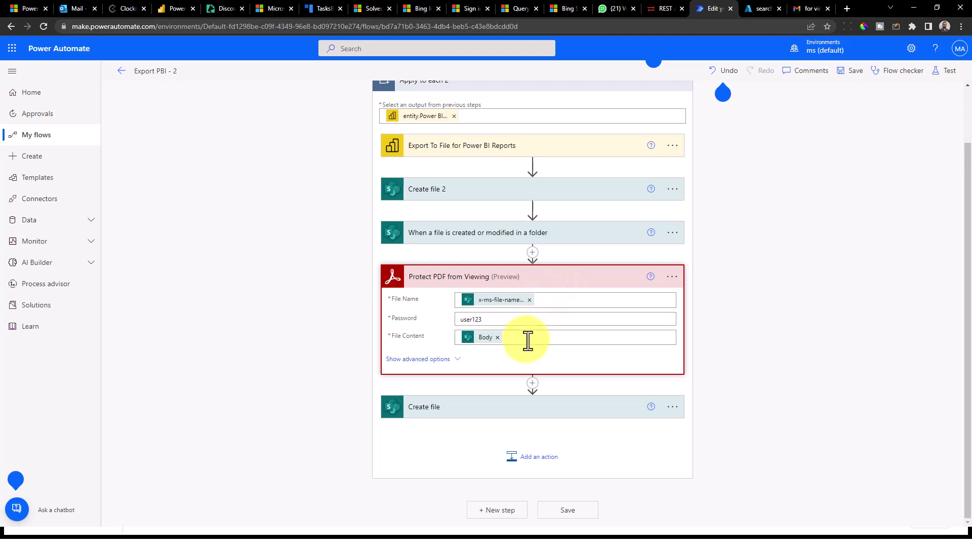
- Check the protect step's File Name and File Content, then expand Create file to see its Export Files settings
left_click(603, 302)
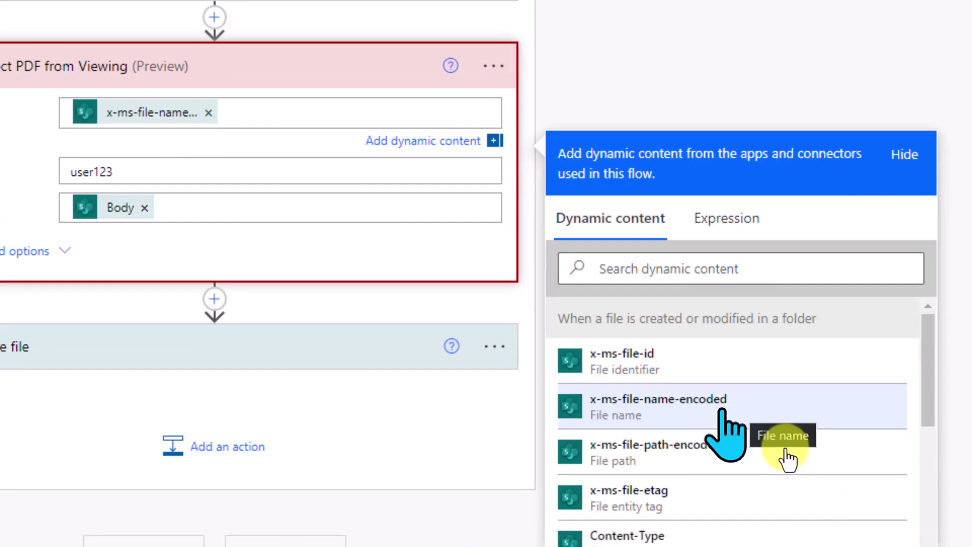
left_click(267, 210)
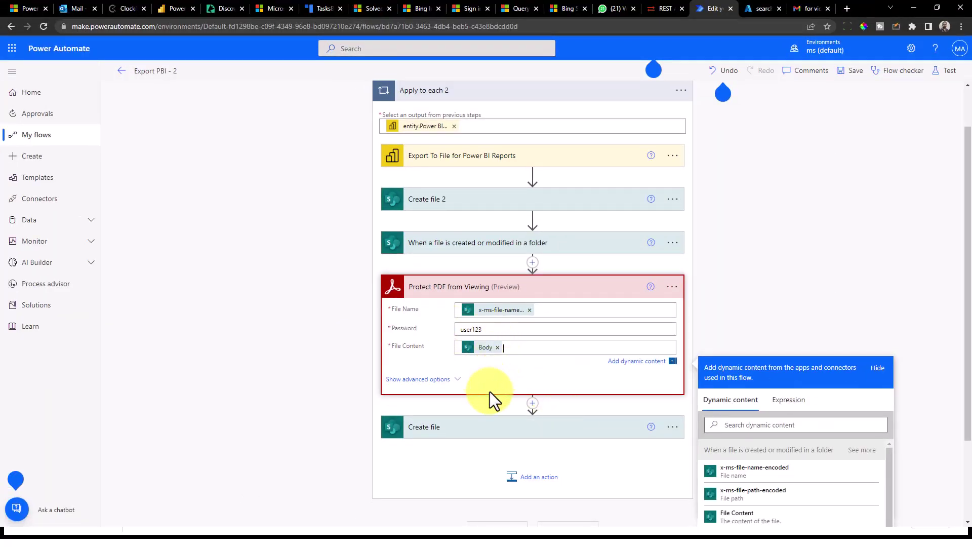
left_click(487, 428)
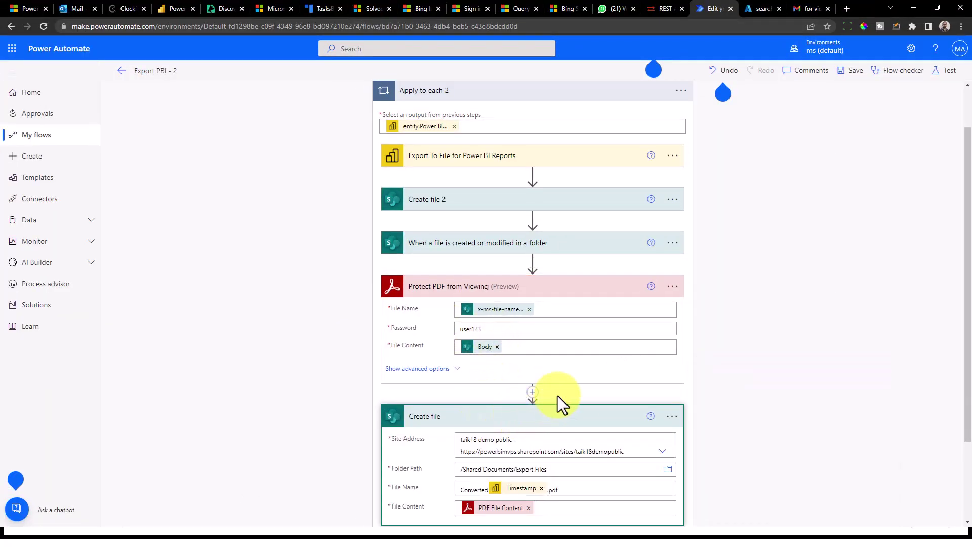
left_click_drag(967, 247, 967, 303)
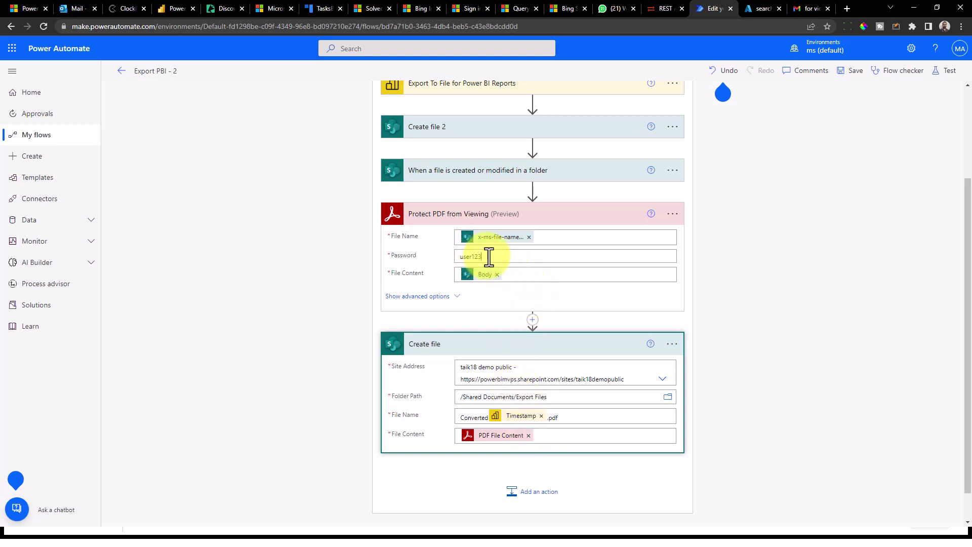
double_click(463, 257)
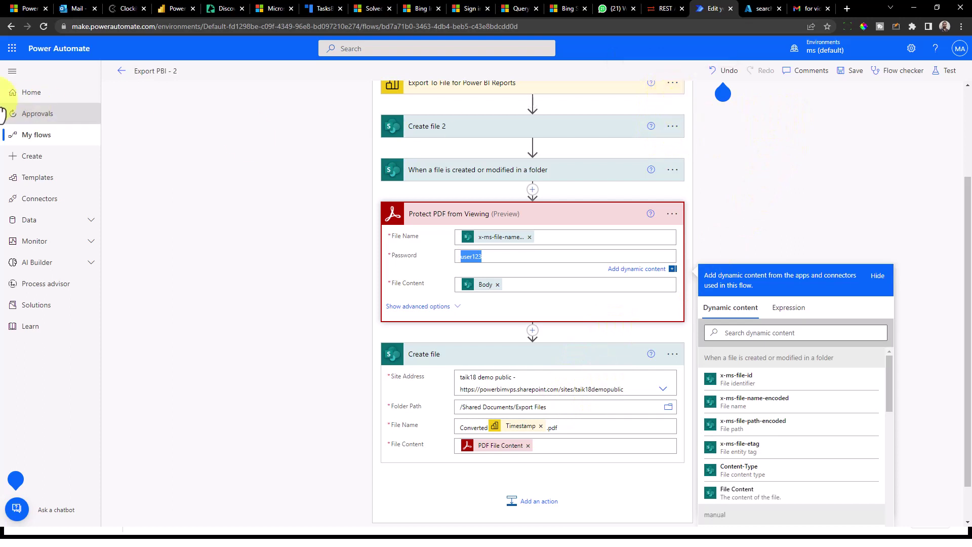
- Launch SharePoint from the app launcher and open the taik18 demo site's Documents > Export Files folder
left_click(12, 49)
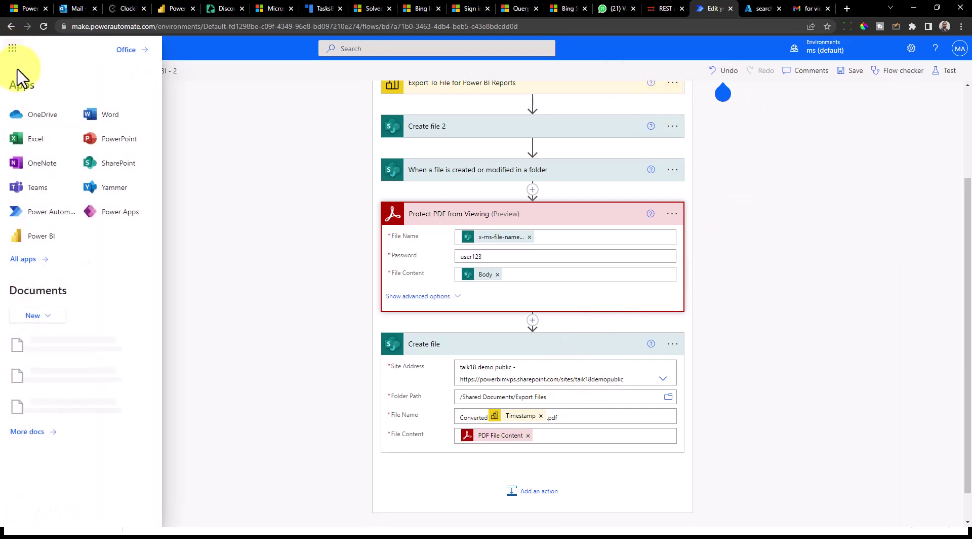
left_click(114, 163)
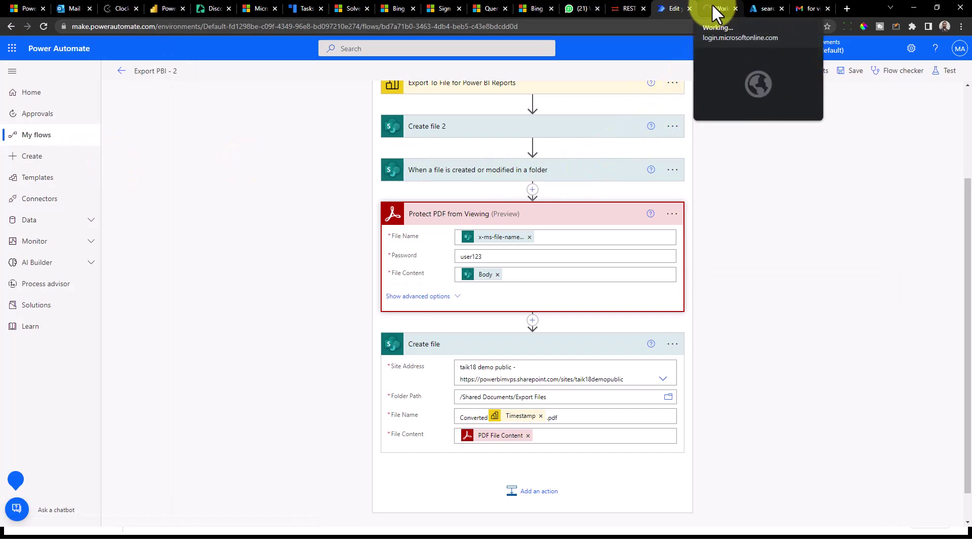
left_click(711, 5)
left_click(109, 200)
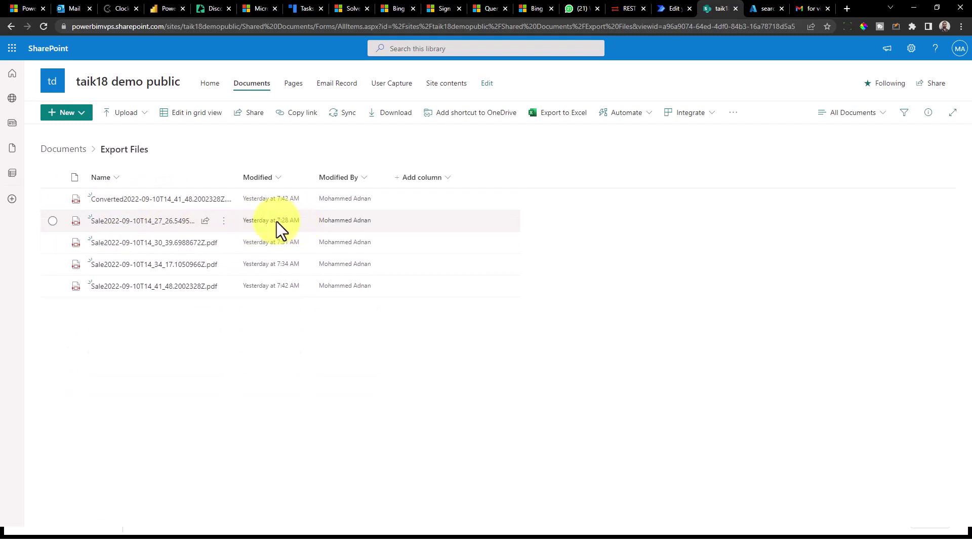
- Widen the Name column, preview a Sale PDF for comparison, then open Converted2022-09-10T14_41_48
left_click_drag(239, 178, 292, 181)
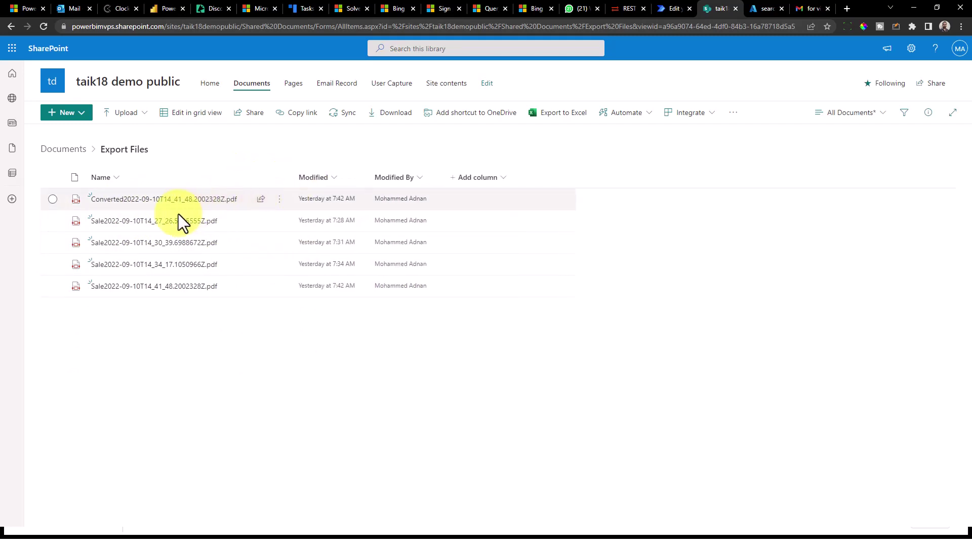
left_click(125, 222)
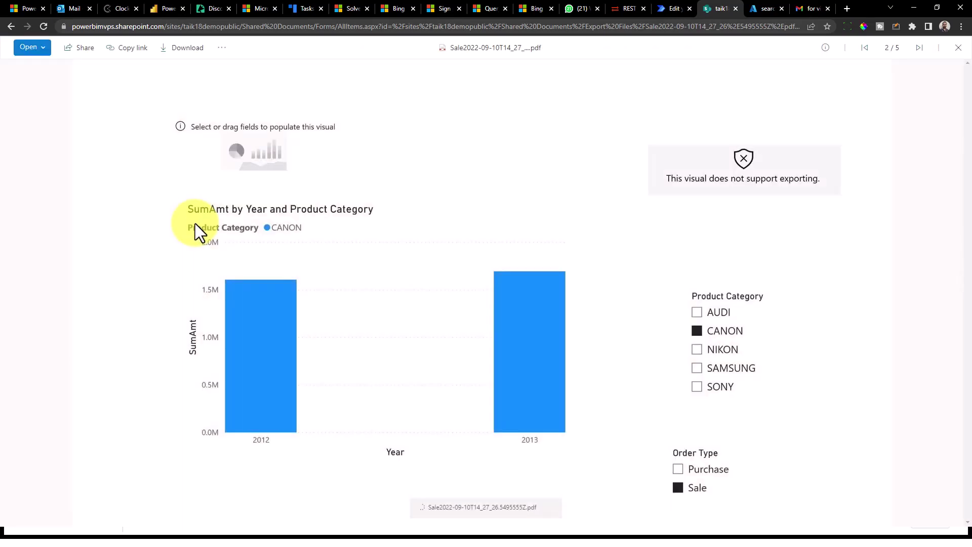
left_click(10, 26)
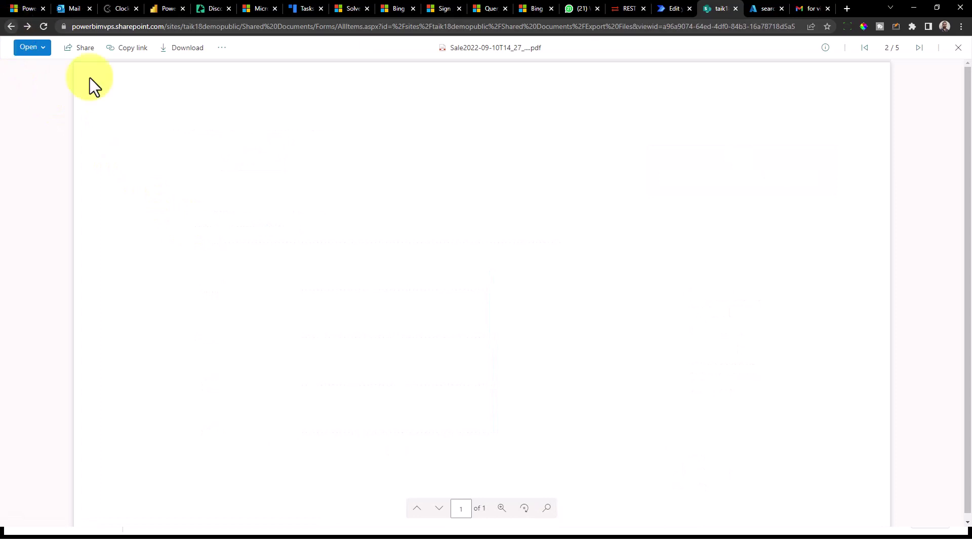
left_click(131, 210)
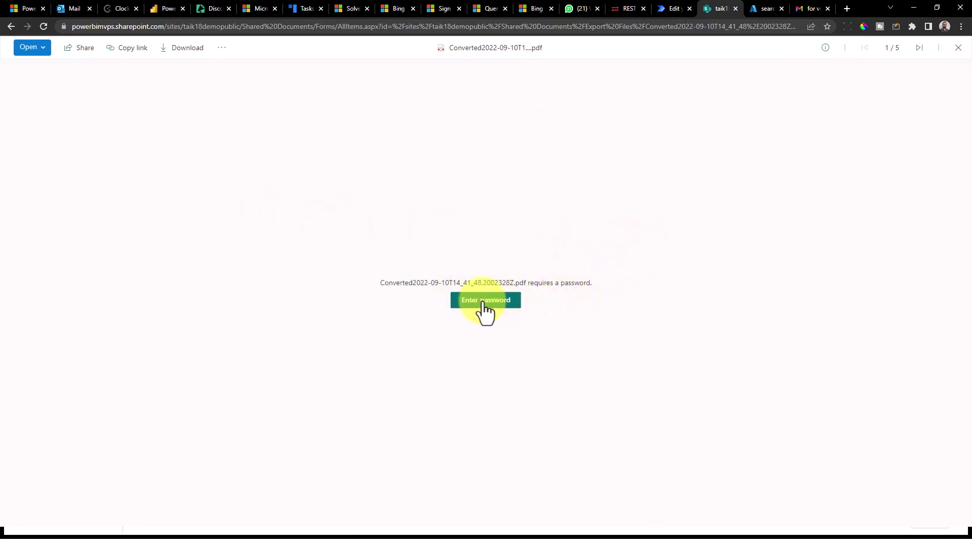
- Enter the PDF's password, correct it after the first attempt fails, and unlock the report page
left_click(488, 315)
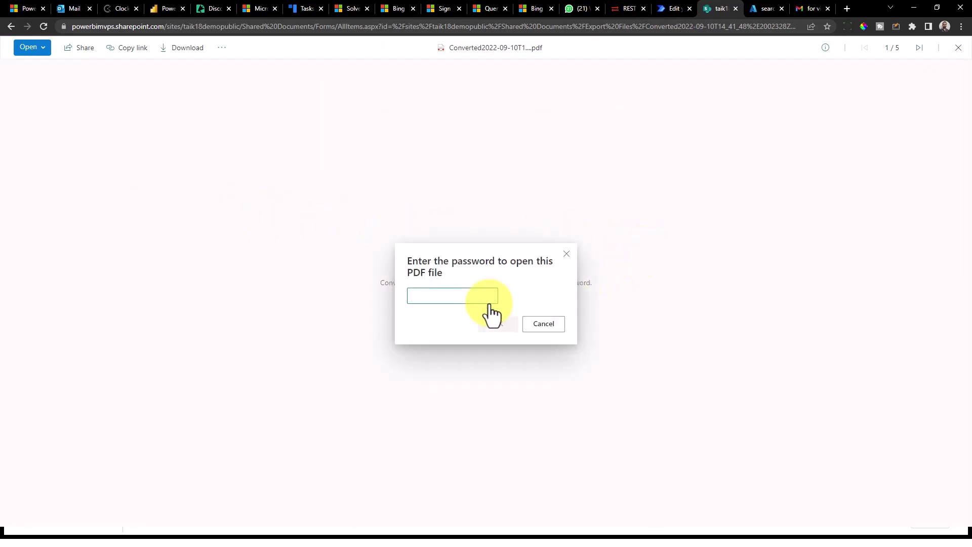
type("••")
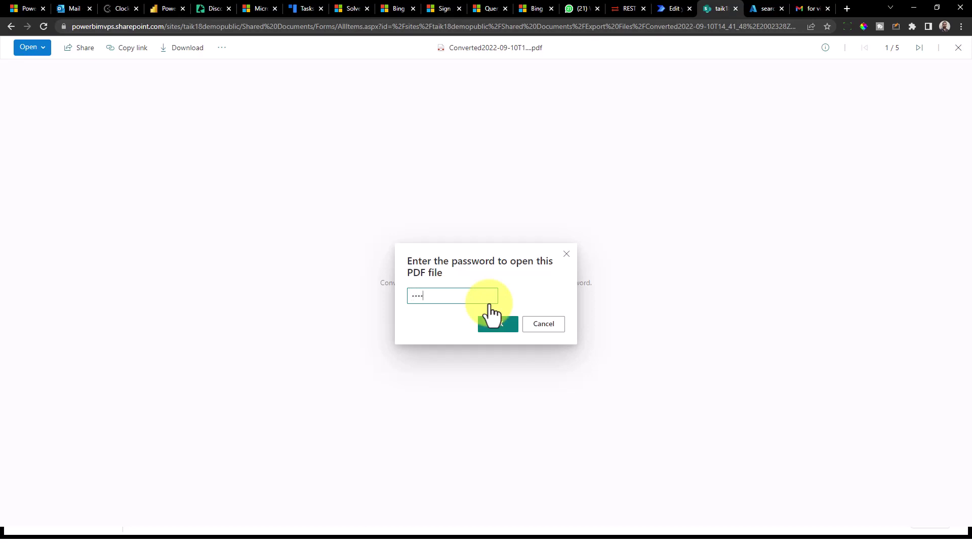
left_click(499, 326)
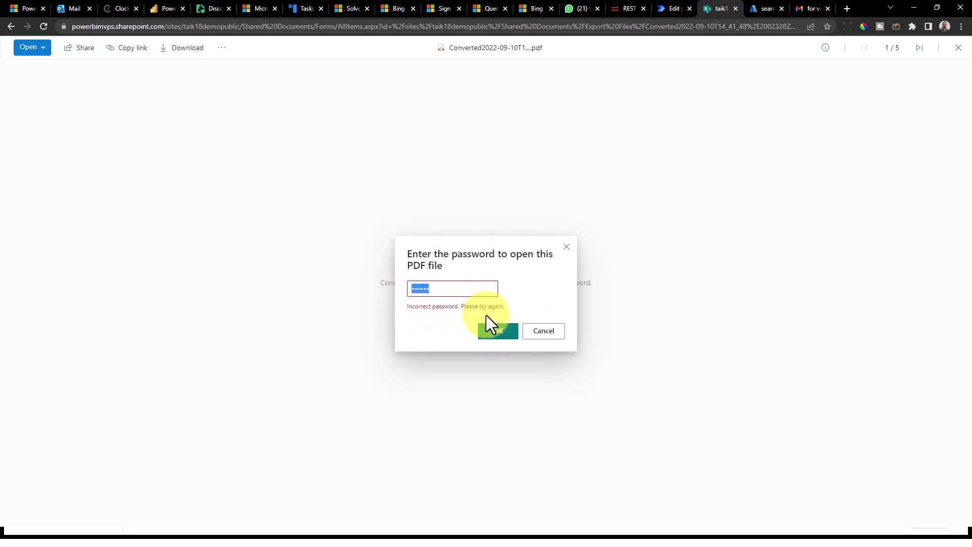
type("12")
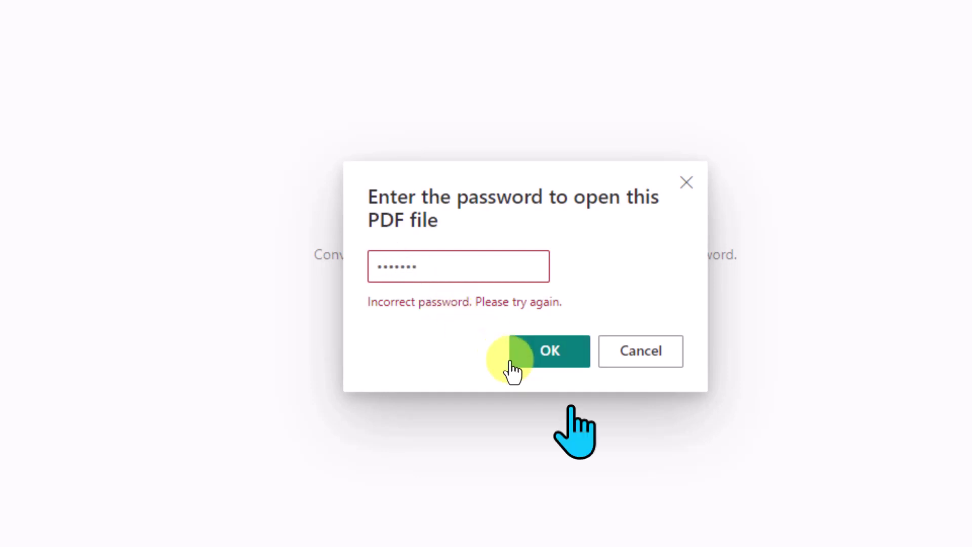
left_click(549, 357)
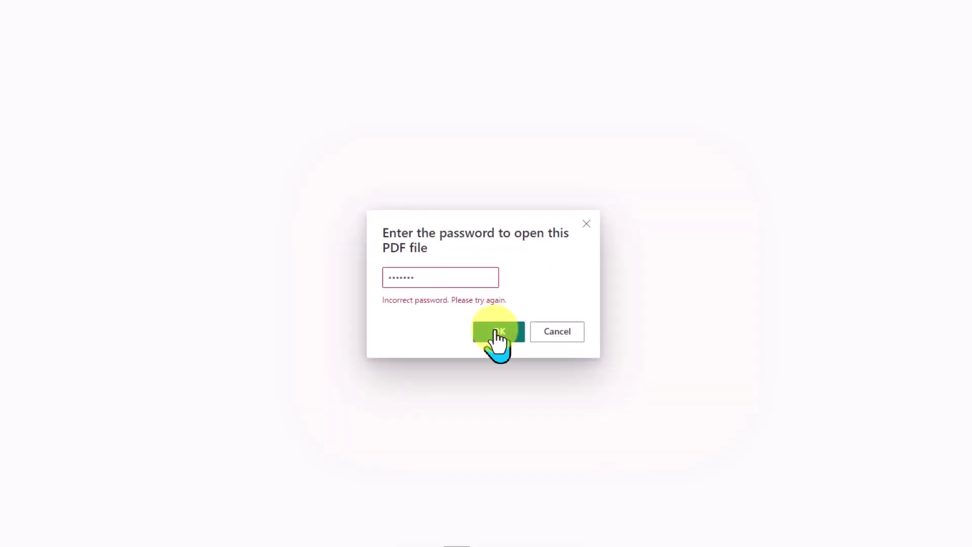
left_click(497, 331)
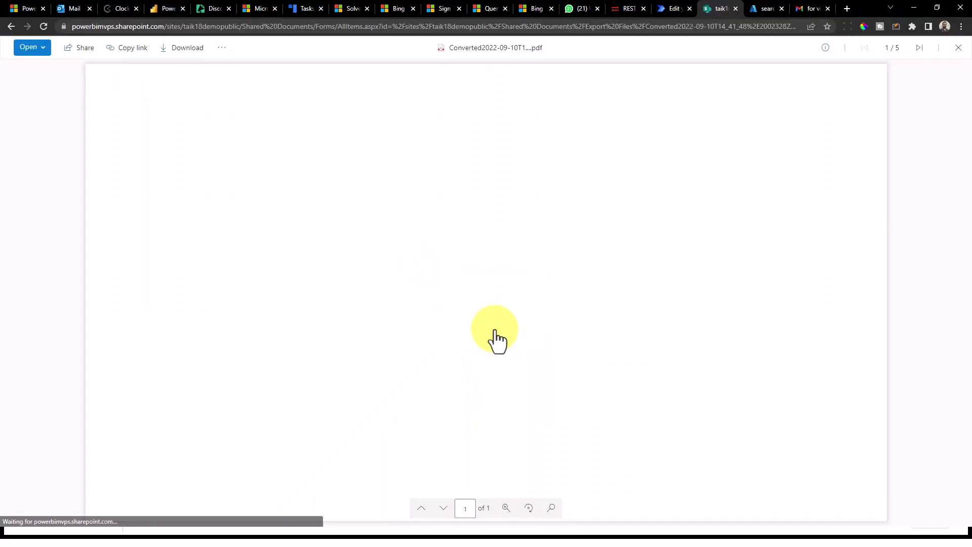